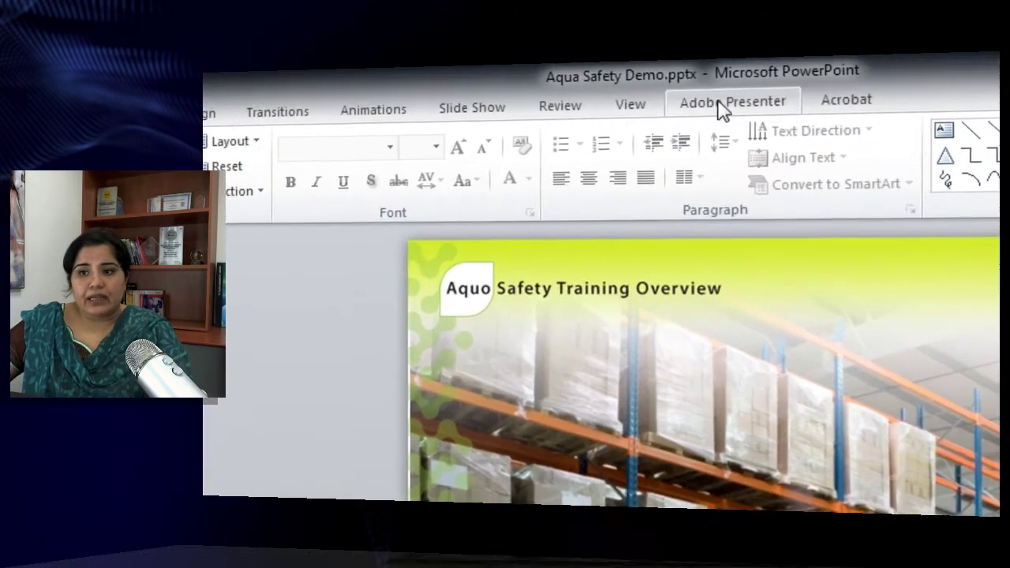
Switch to the Adobe Presenter ribbon tab for the Aqua Safety Demo deck
click(795, 89)
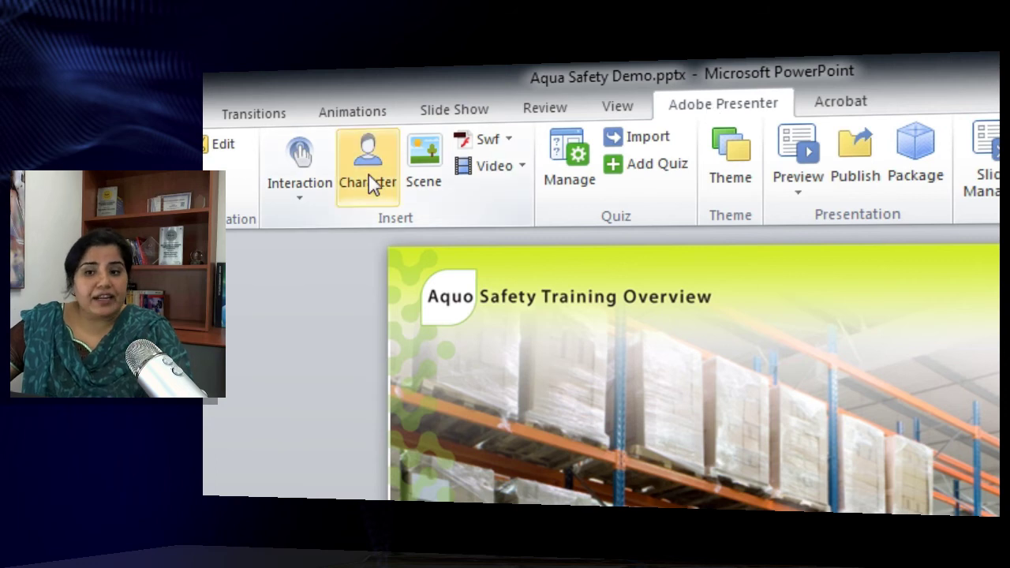
Pick Slide 2_Sidebar Video.flv in the Import Video dialog and briefly preview it
click(500, 169)
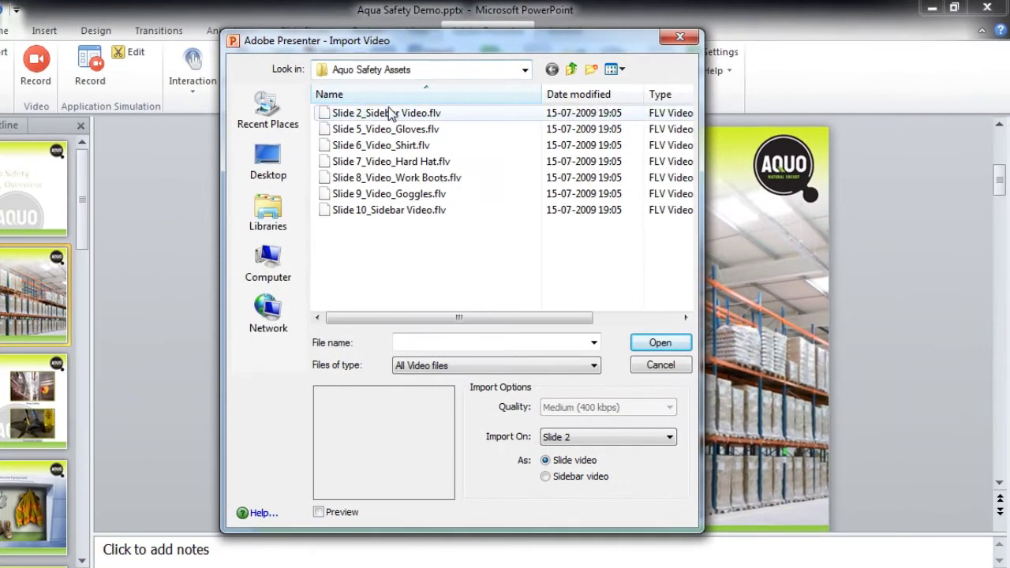
click(389, 113)
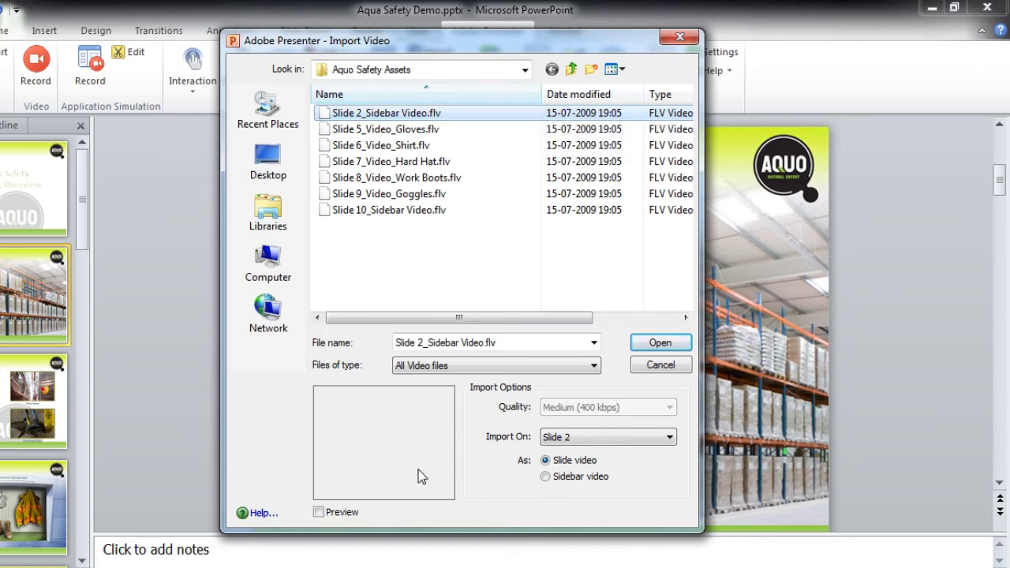
click(318, 513)
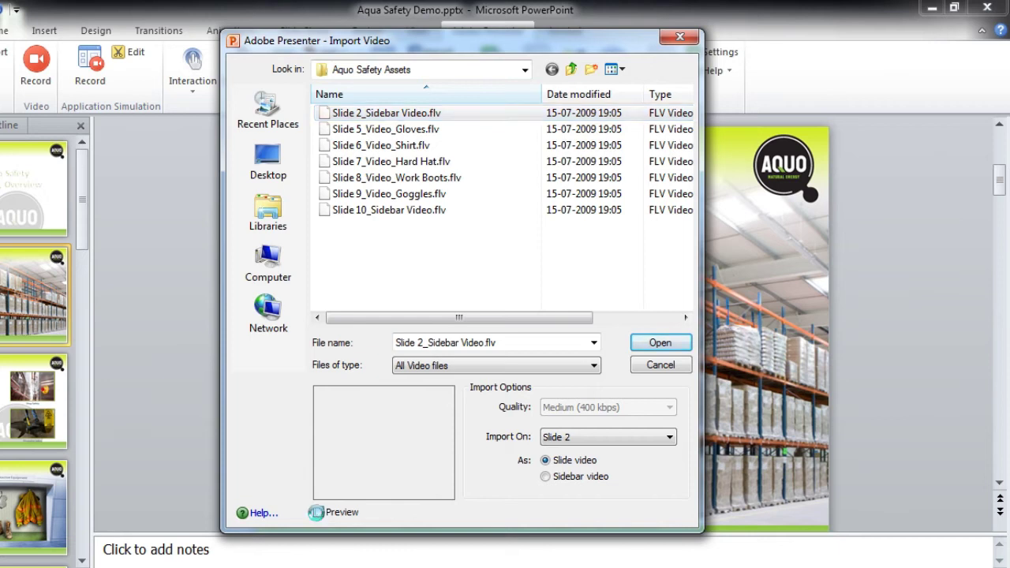
click(318, 513)
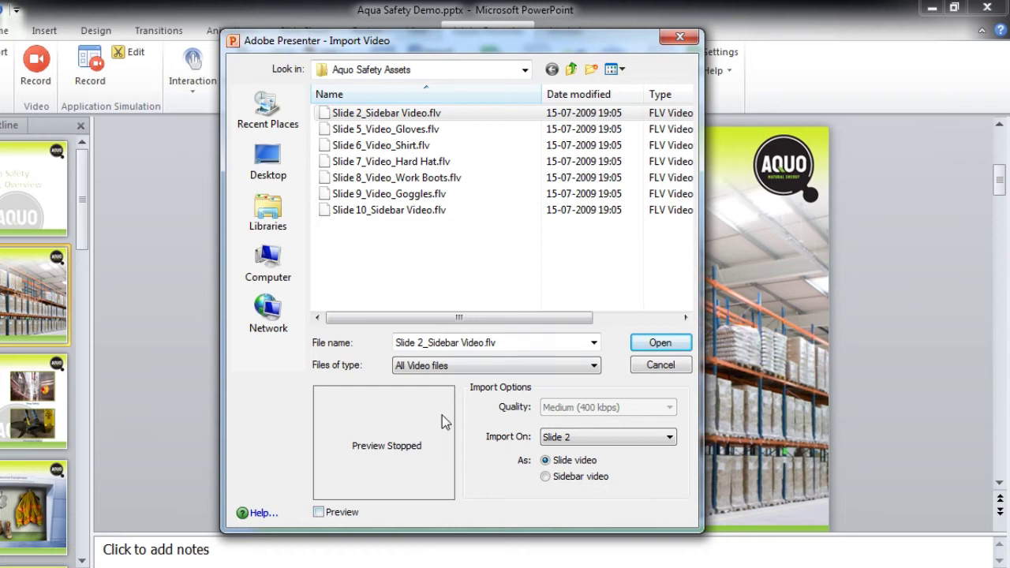
Import Slide 2_Sidebar Video.flv onto Slide 2 with the Sidebar video option
click(620, 435)
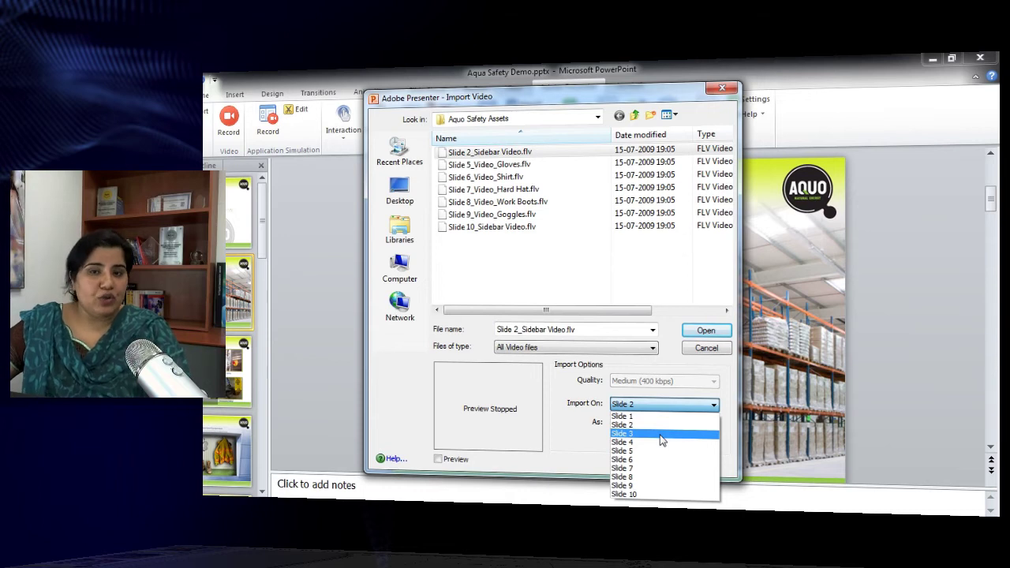
click(670, 404)
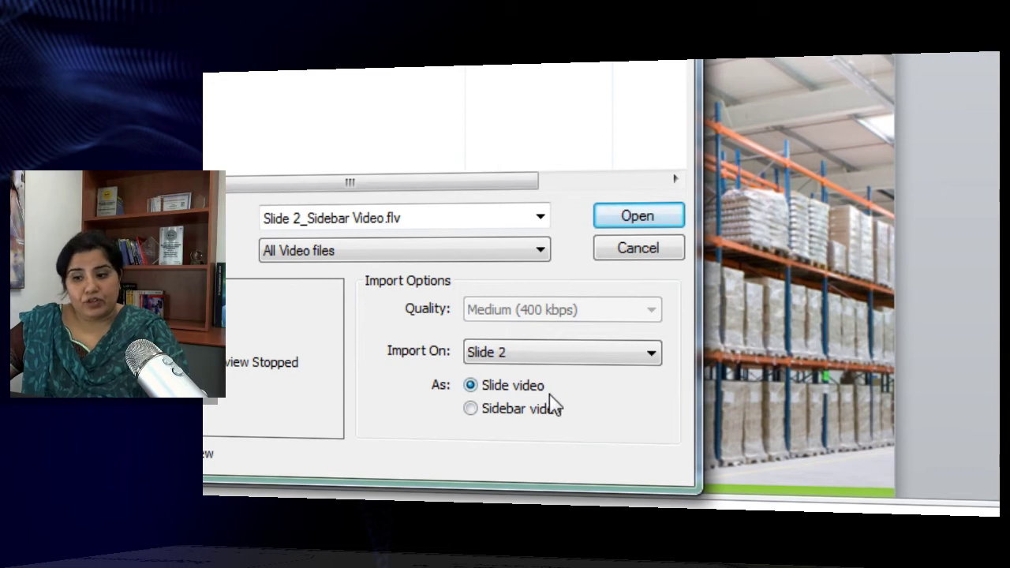
click(512, 410)
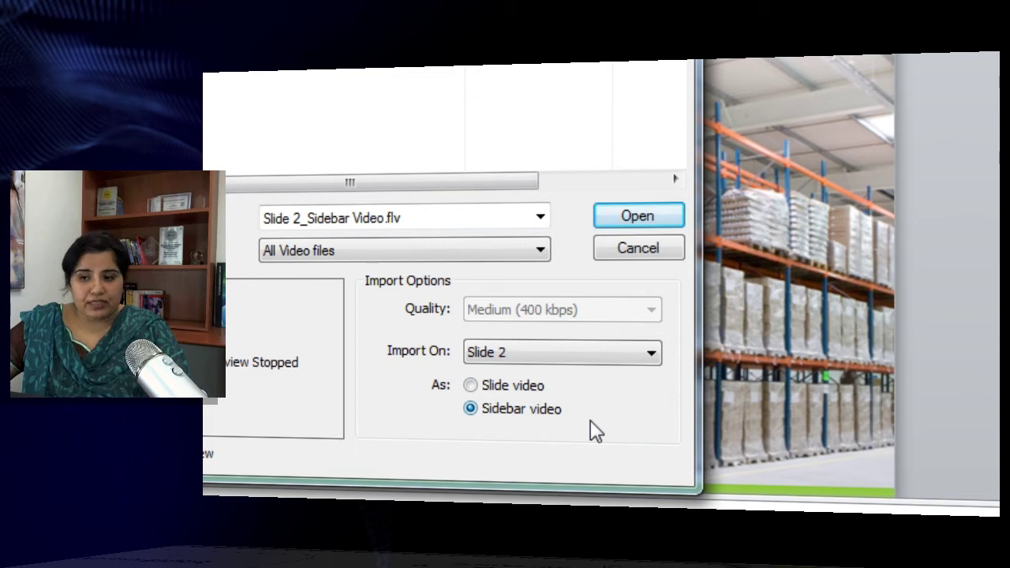
click(640, 221)
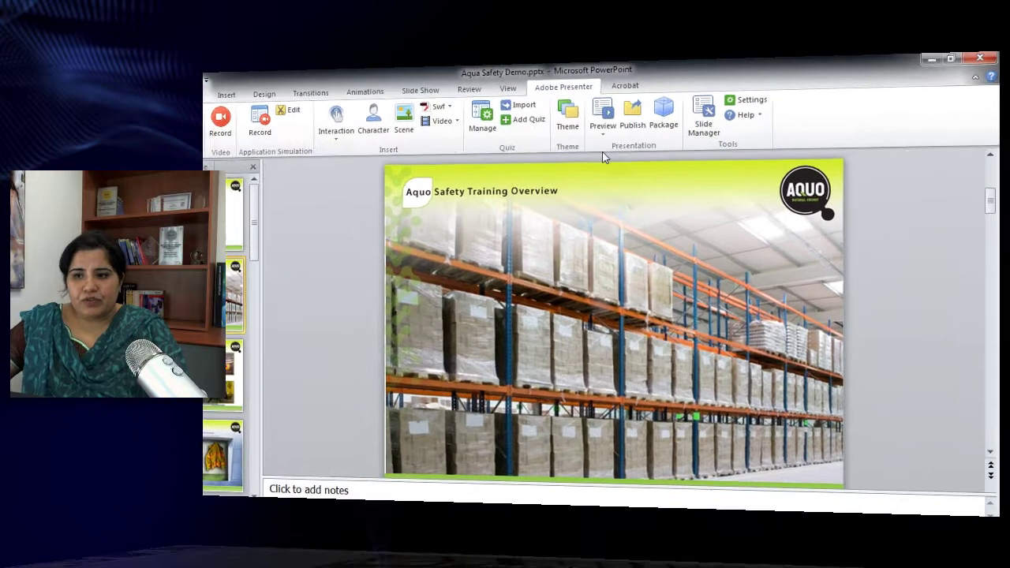
click(636, 125)
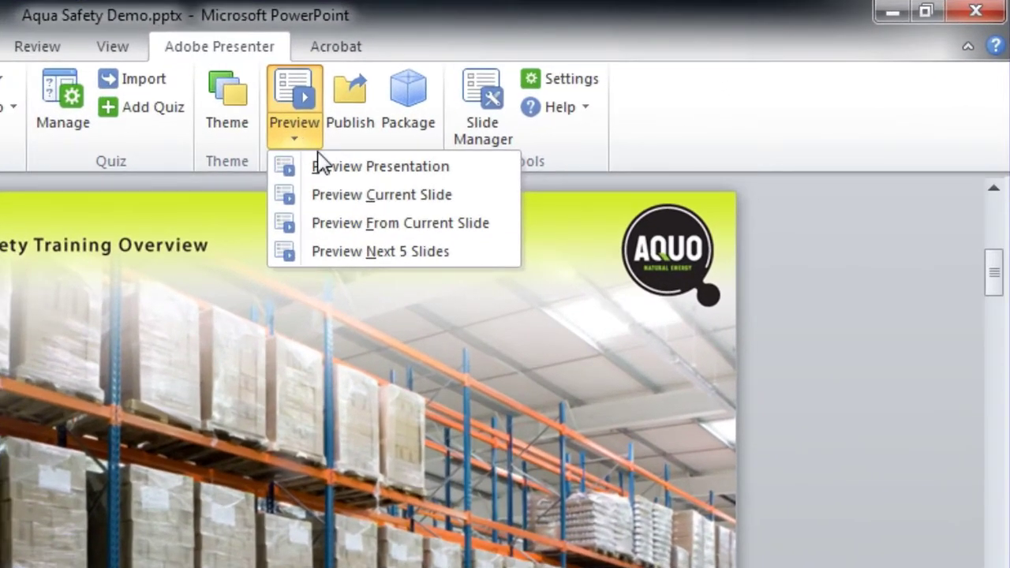
click(361, 199)
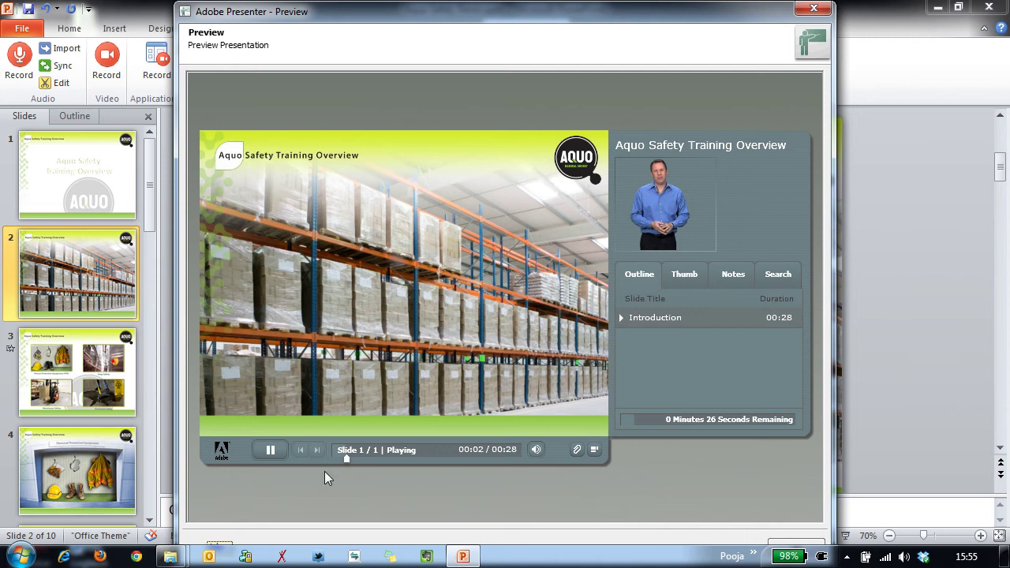
click(535, 451)
click(542, 432)
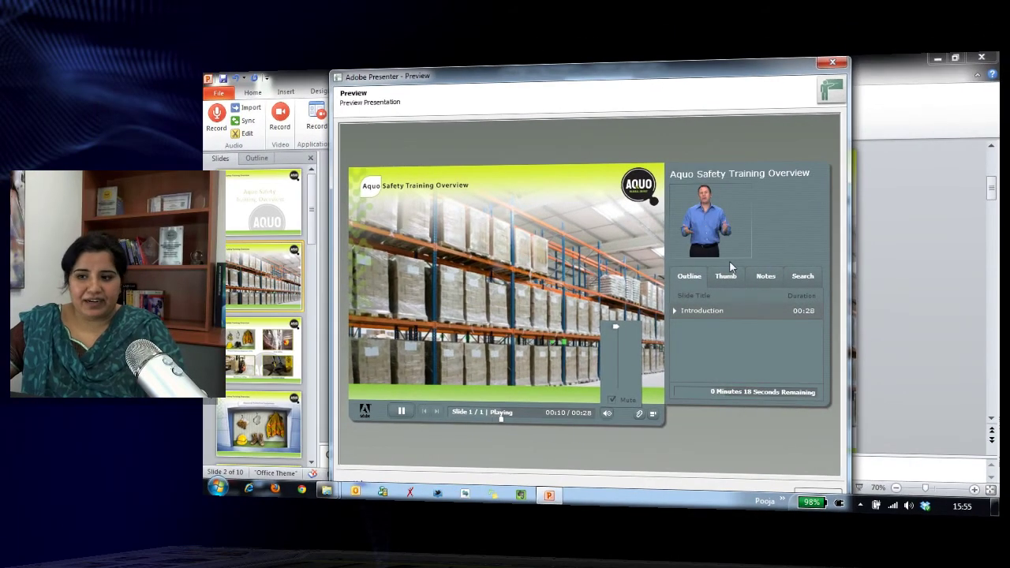
click(833, 63)
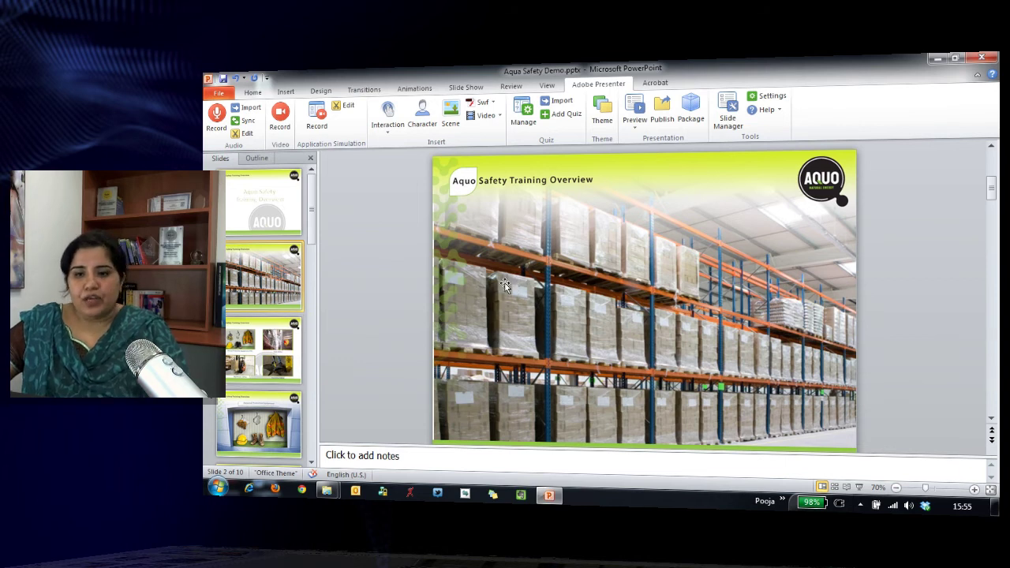
Load slide 2's sidebar video in the Edit Video dialog and play it to 00:04
click(651, 272)
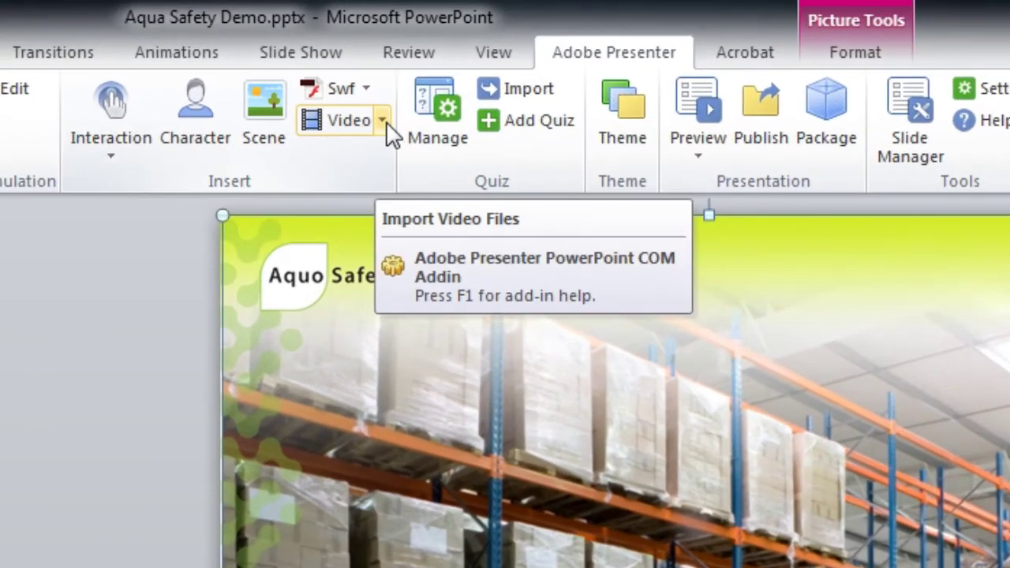
click(383, 122)
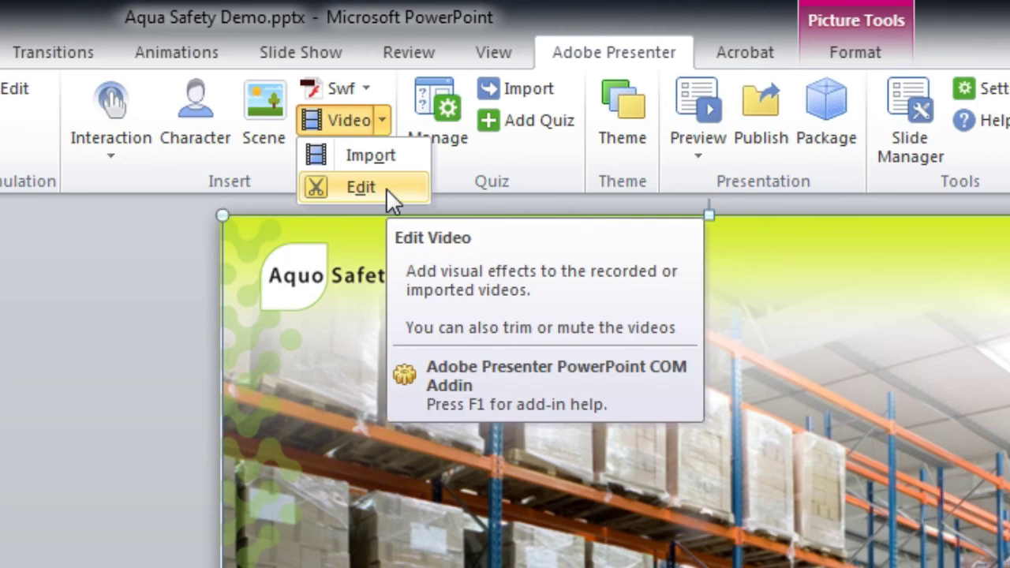
click(385, 188)
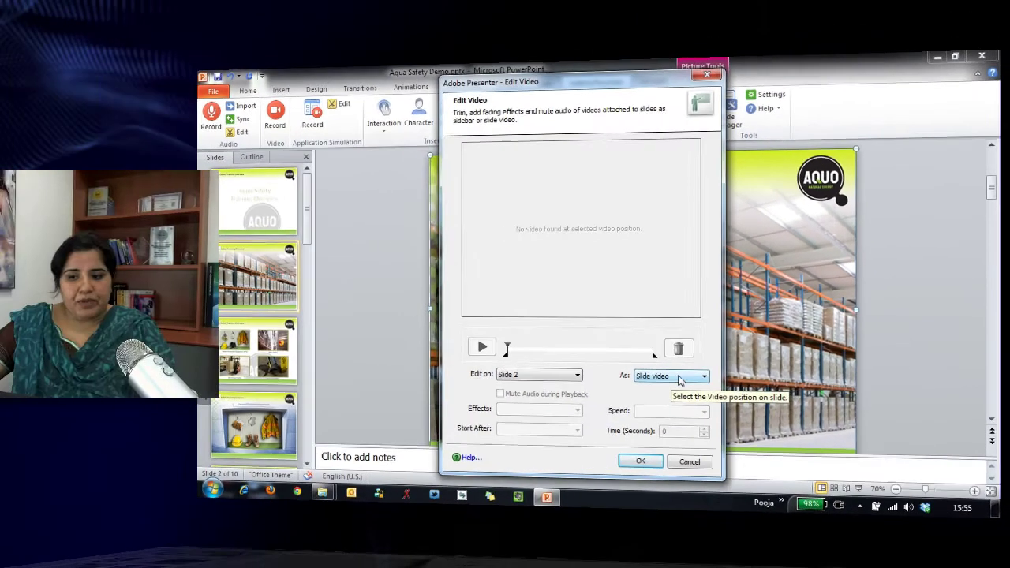
click(620, 404)
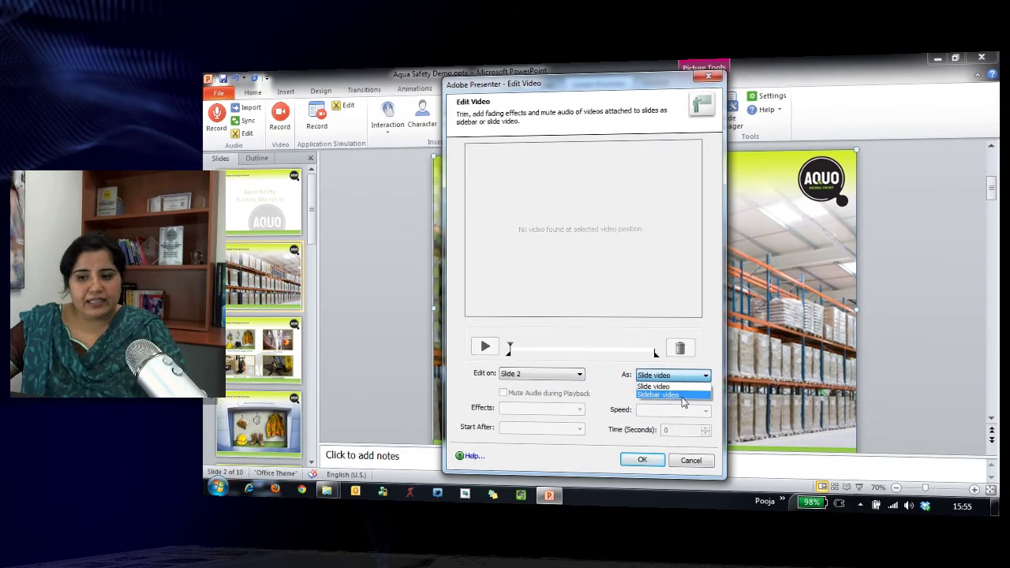
click(688, 395)
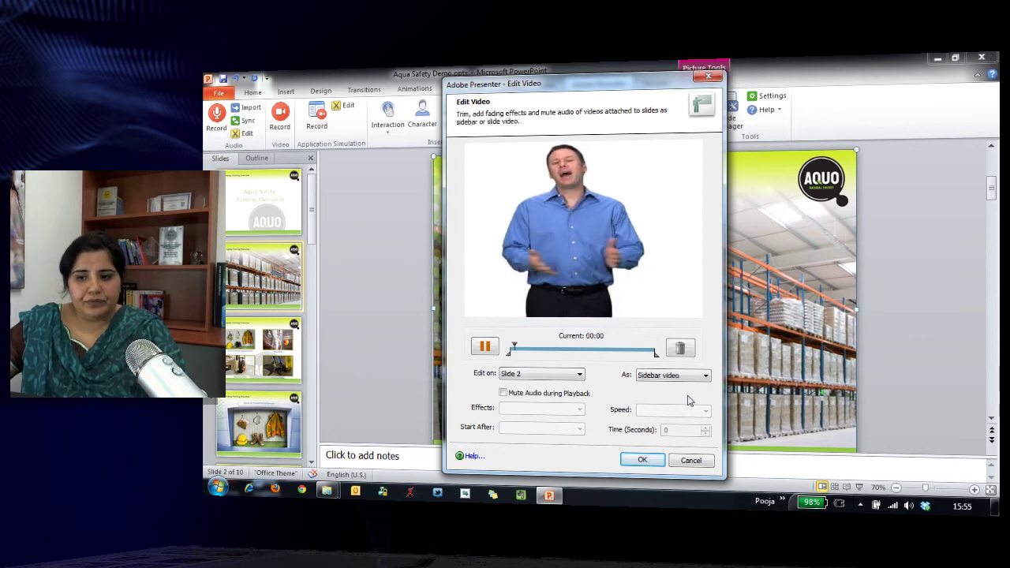
click(485, 347)
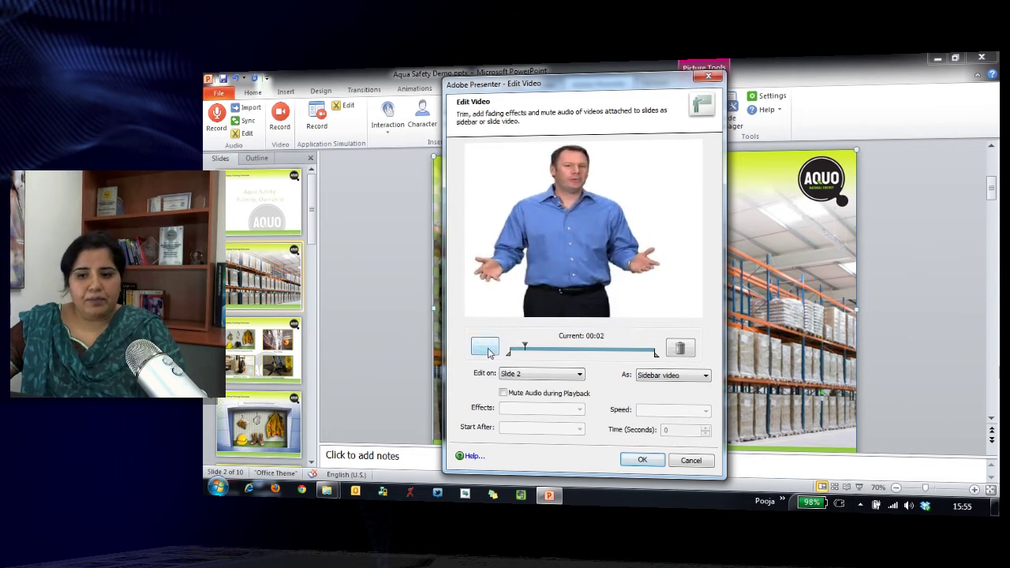
click(486, 348)
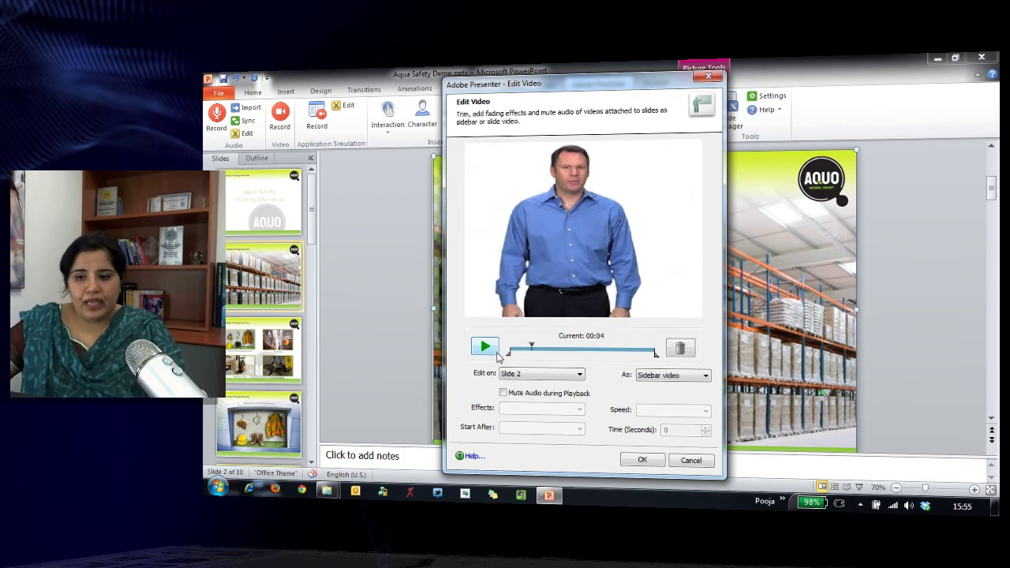
Try trim points (start 00:02 then 00:05, end 00:20), then reset the start to 00:00 on Slide 2
drag(509, 354, 522, 355)
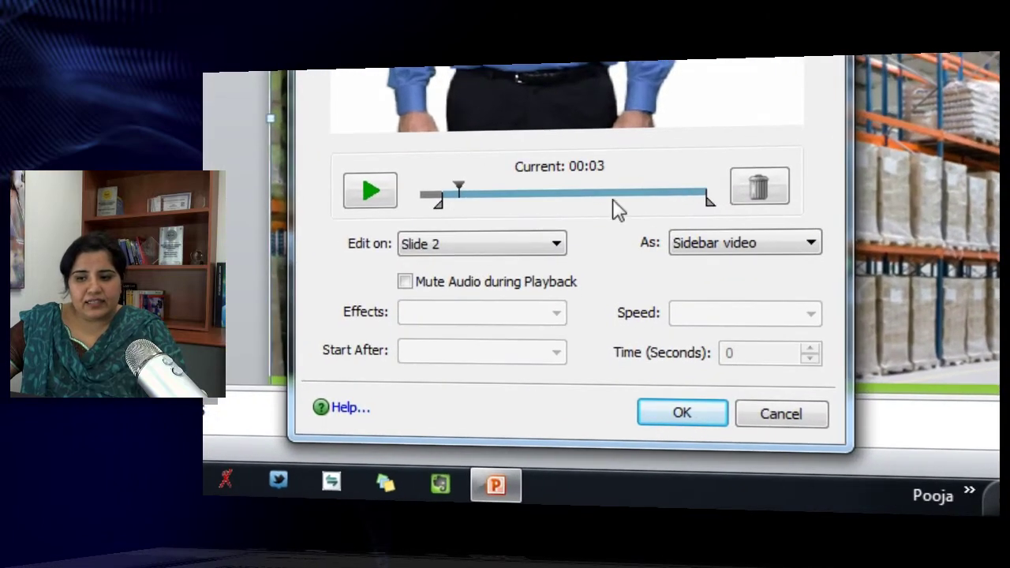
drag(709, 201, 629, 205)
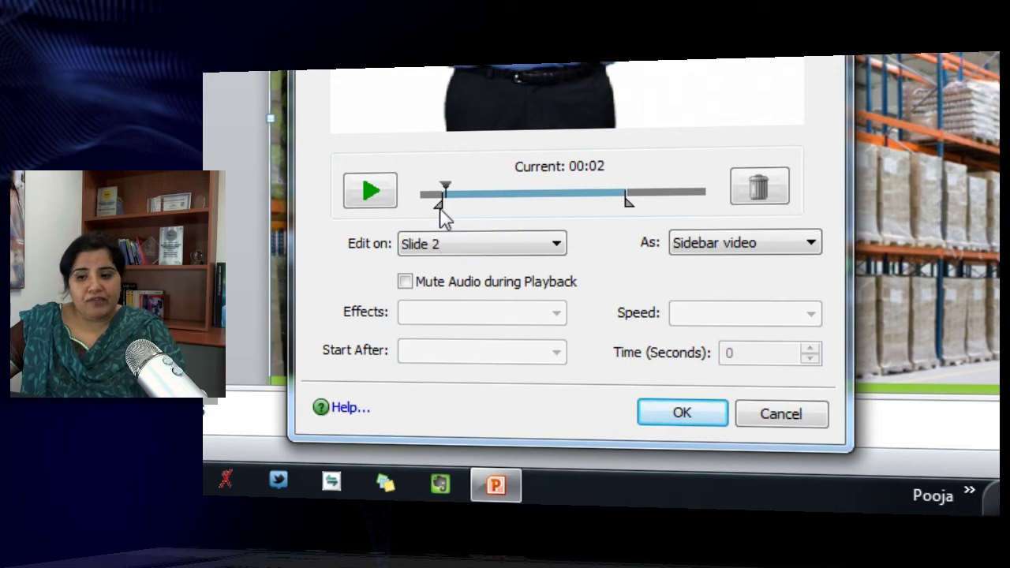
drag(440, 204, 464, 204)
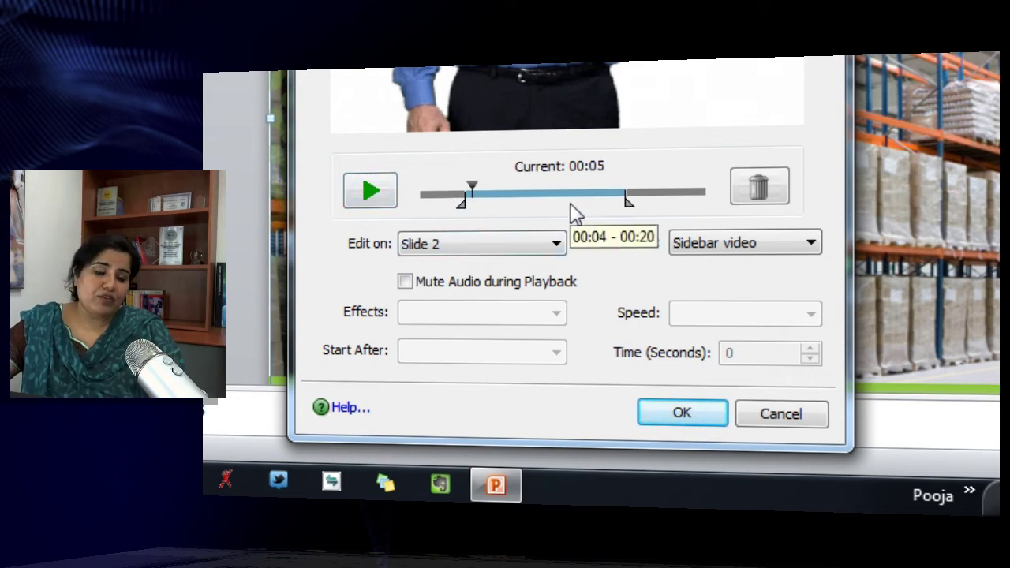
drag(629, 204, 707, 200)
drag(462, 202, 416, 202)
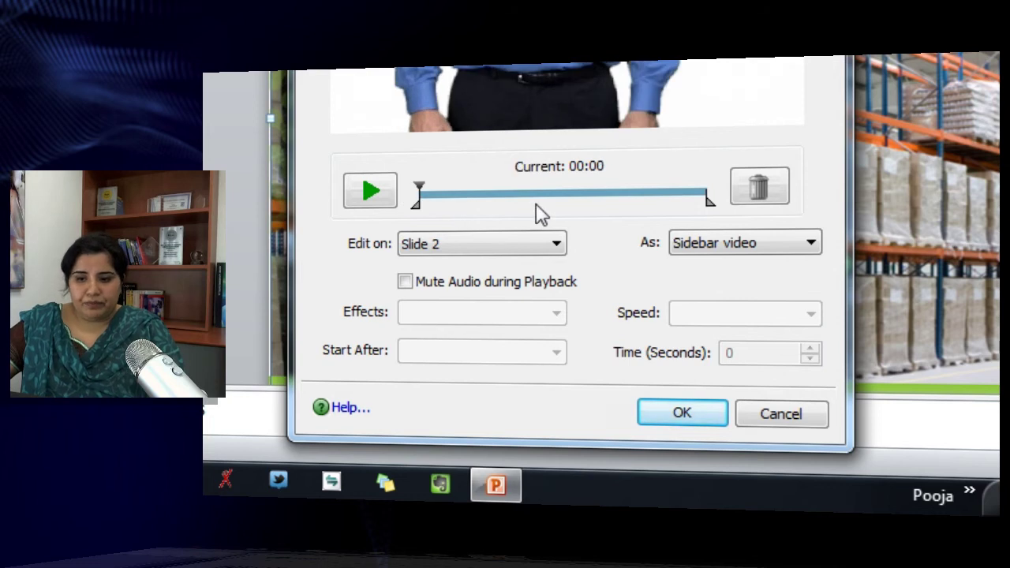
click(509, 244)
click(509, 243)
click(509, 244)
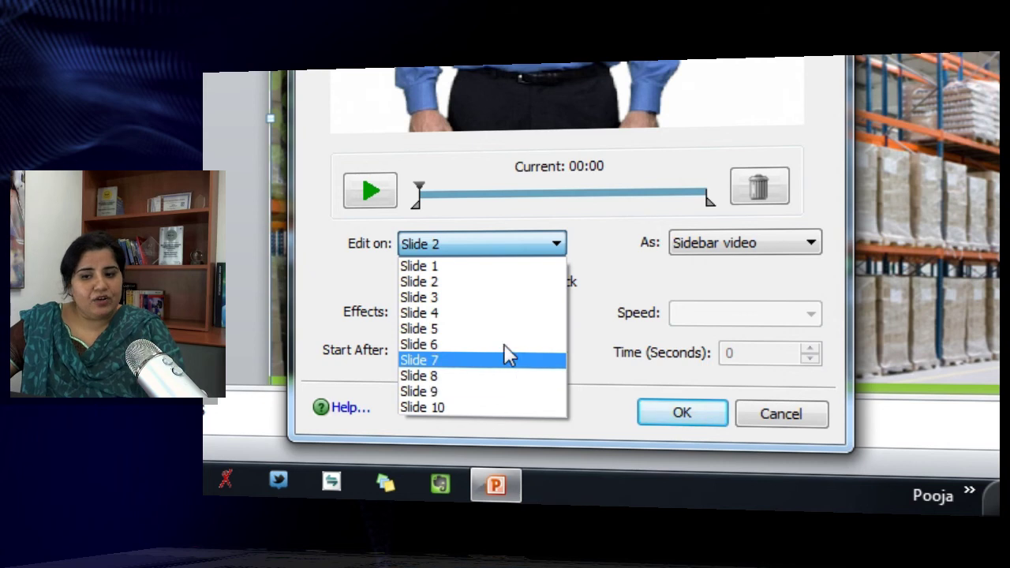
Keep Slide 2 as a sidebar video, then cancel the editor and answer No to applying changes
click(534, 251)
click(754, 251)
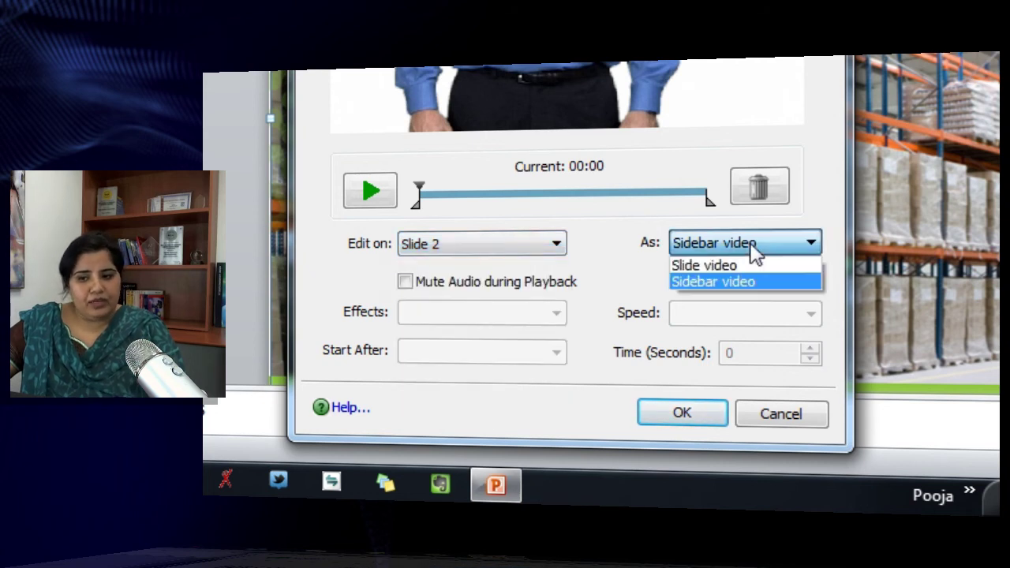
click(791, 250)
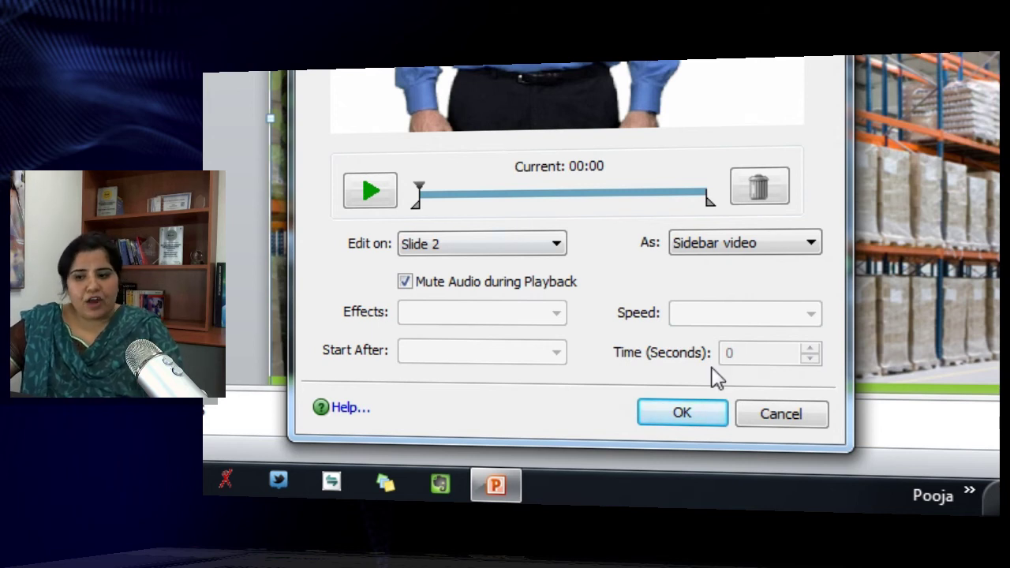
click(767, 415)
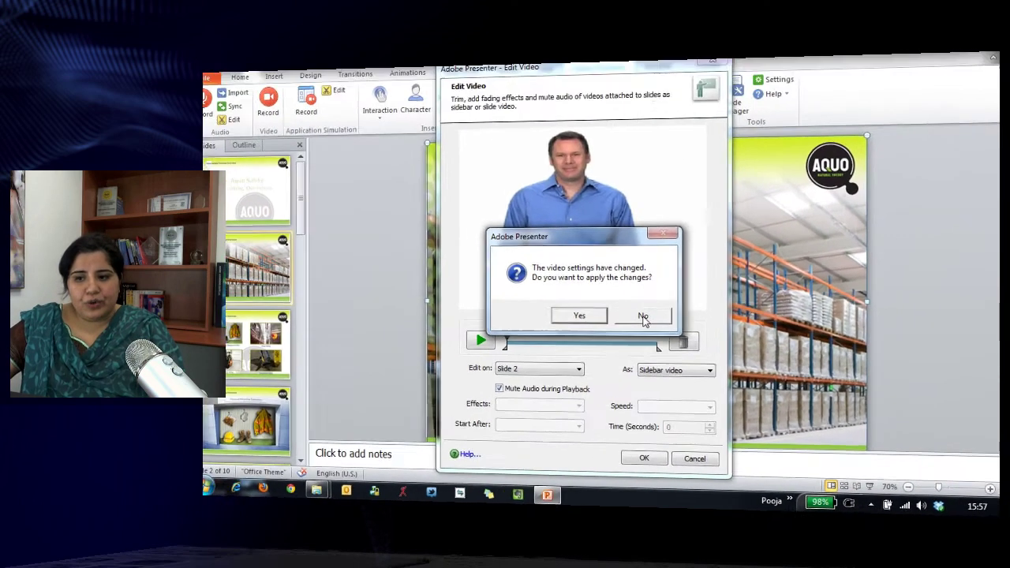
click(681, 138)
scroll(255, 355, down, 3)
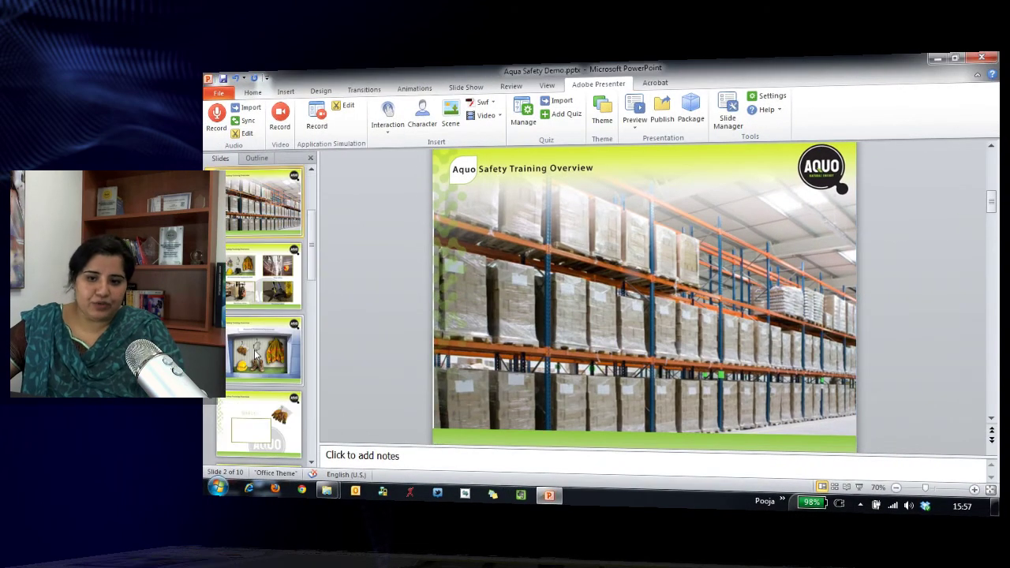
Import Slide 5_Video_Gloves.flv onto the Gloves slide as a slide video
click(258, 352)
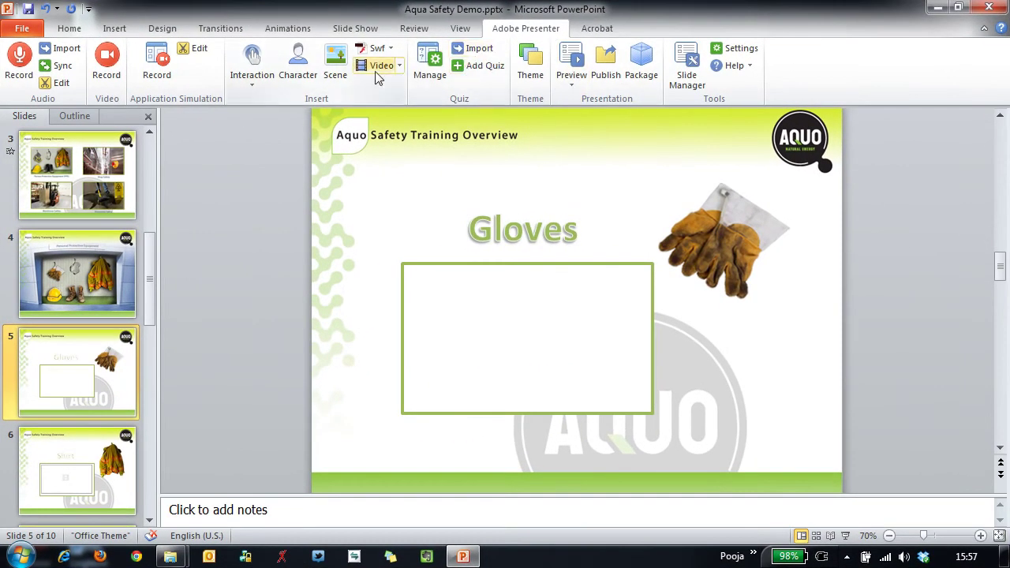
click(381, 68)
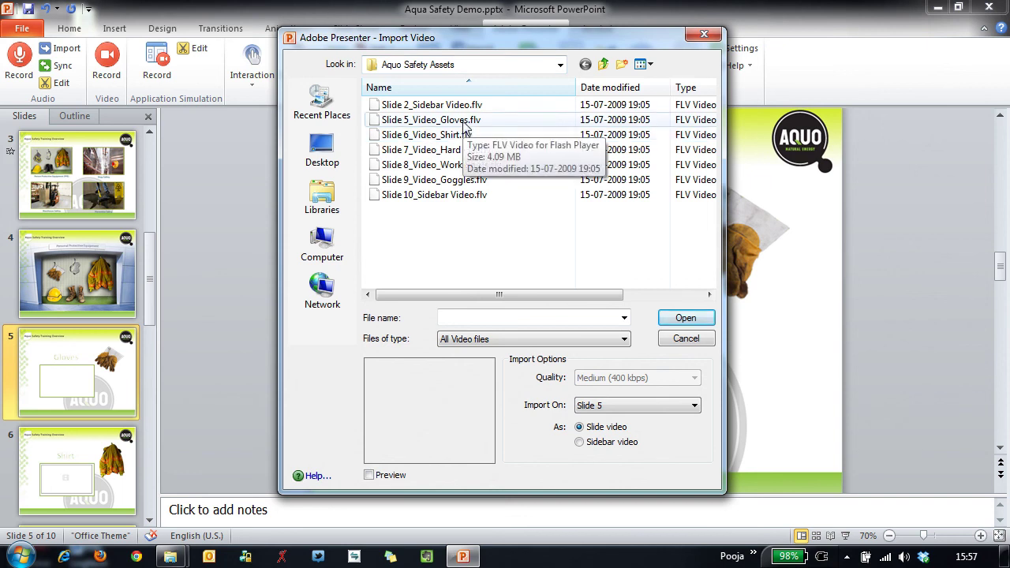
click(466, 122)
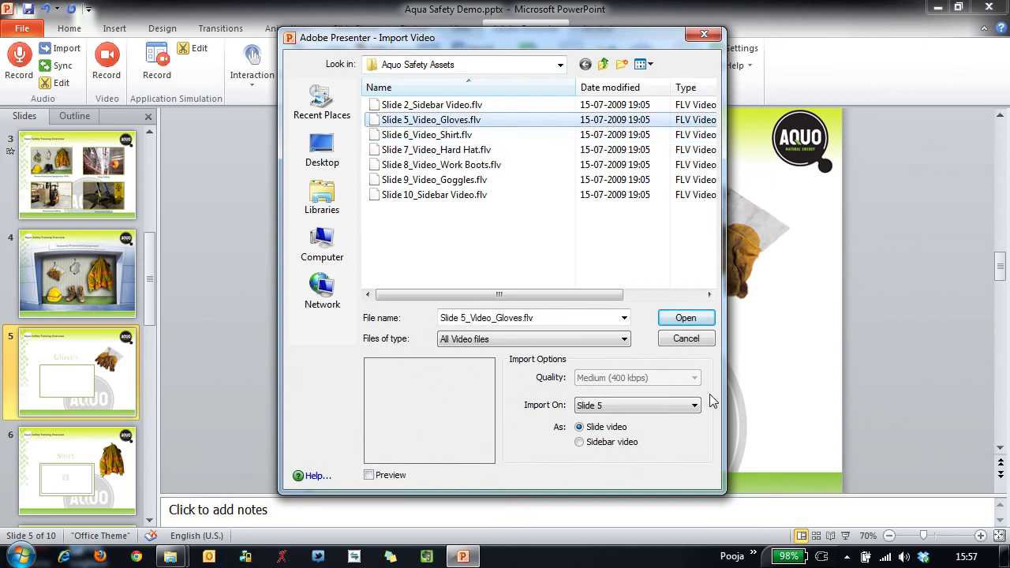
click(687, 318)
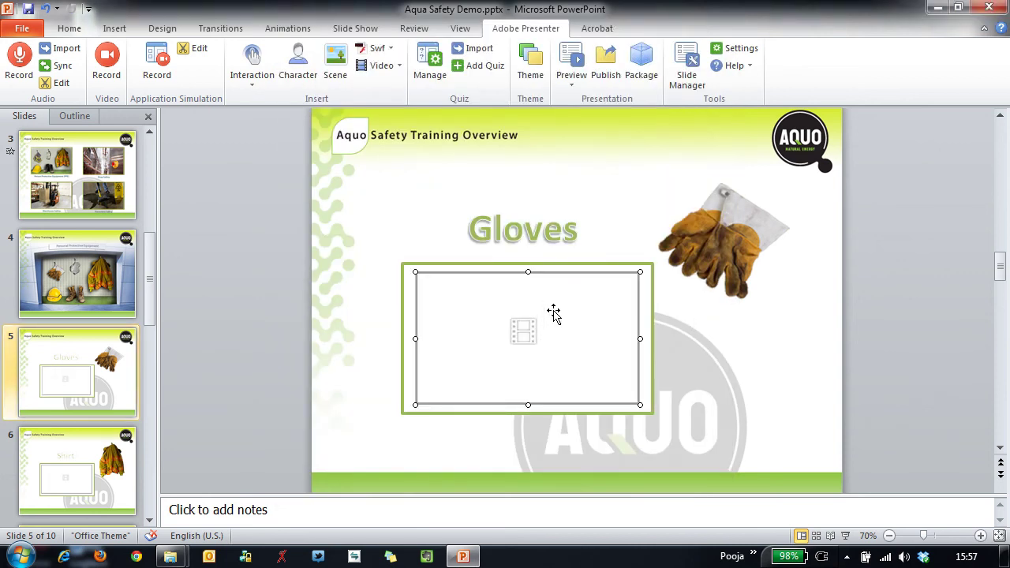
Set the gloves video to Fade In & Fade Out, Medium speed, Time Delay start, then delete it
click(400, 66)
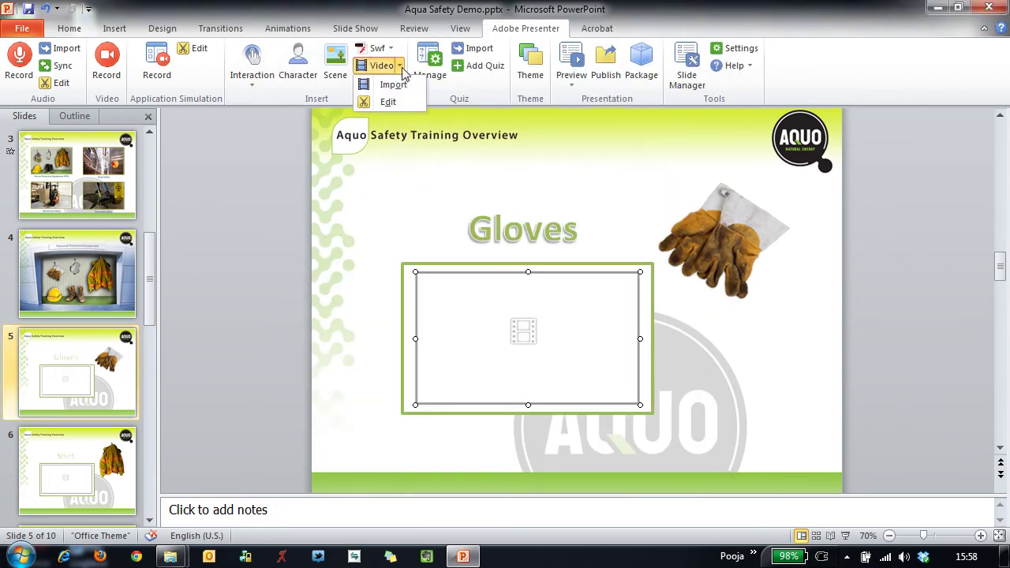
click(401, 106)
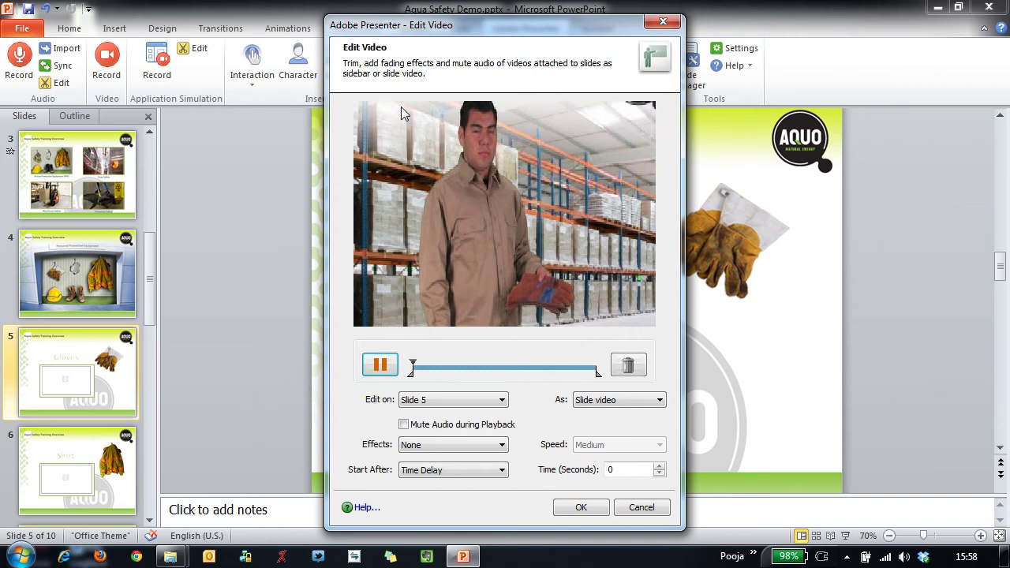
click(380, 364)
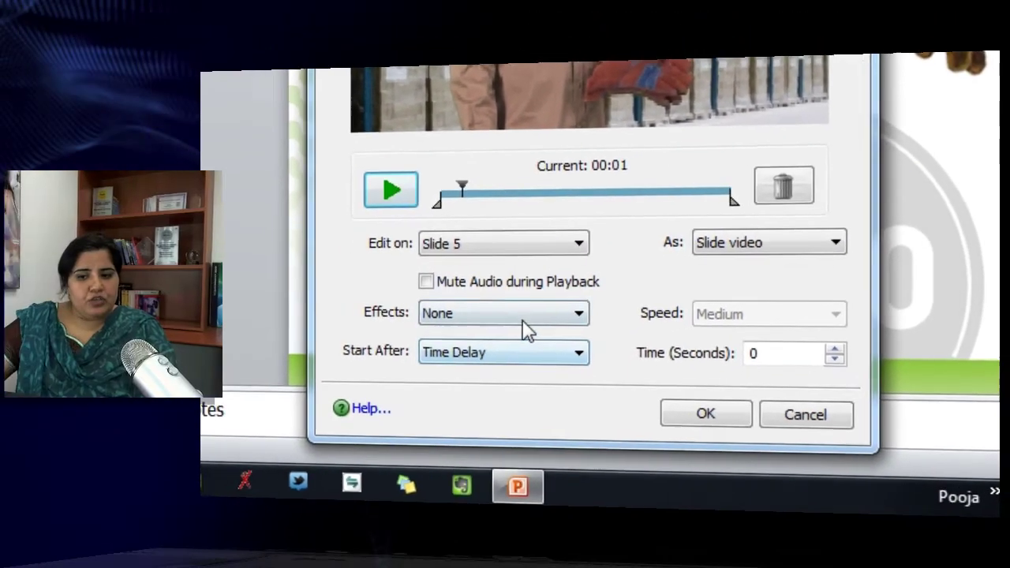
click(456, 387)
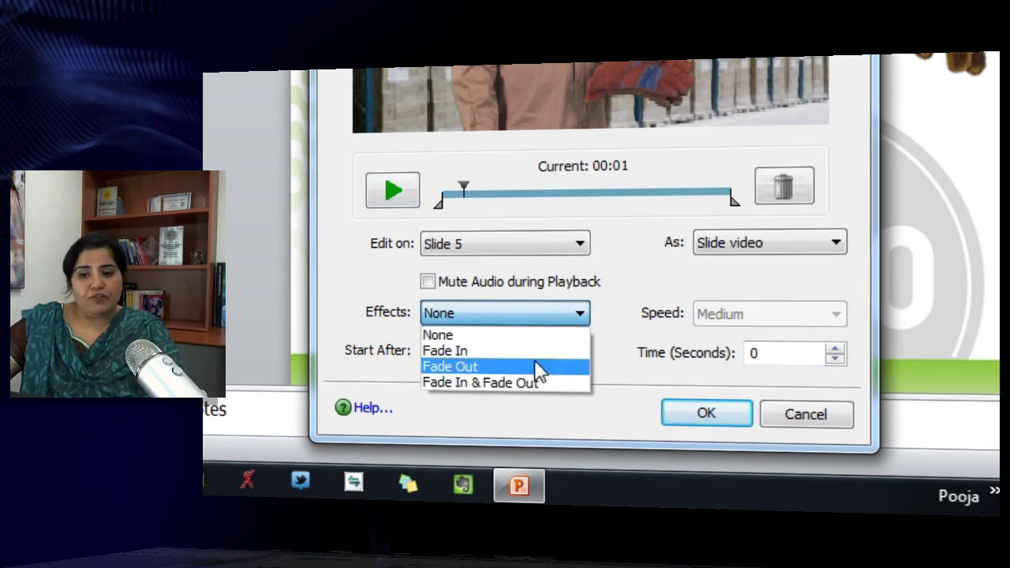
click(554, 382)
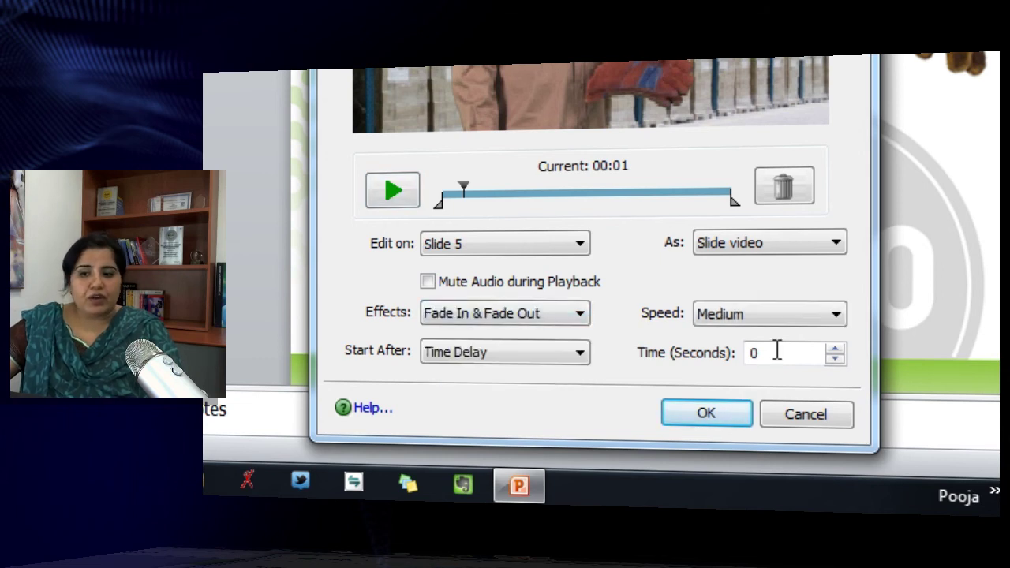
click(831, 320)
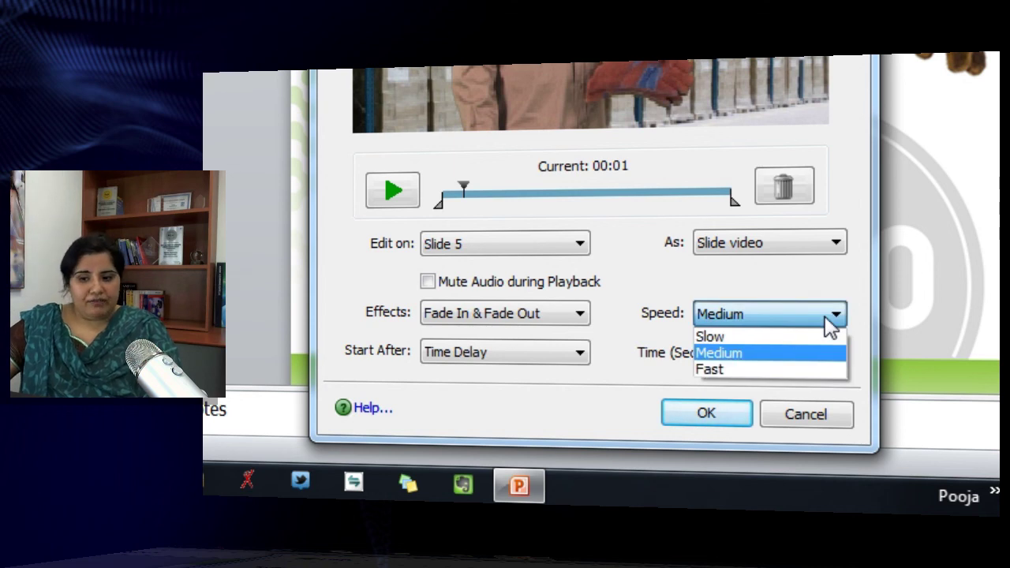
click(826, 320)
click(541, 360)
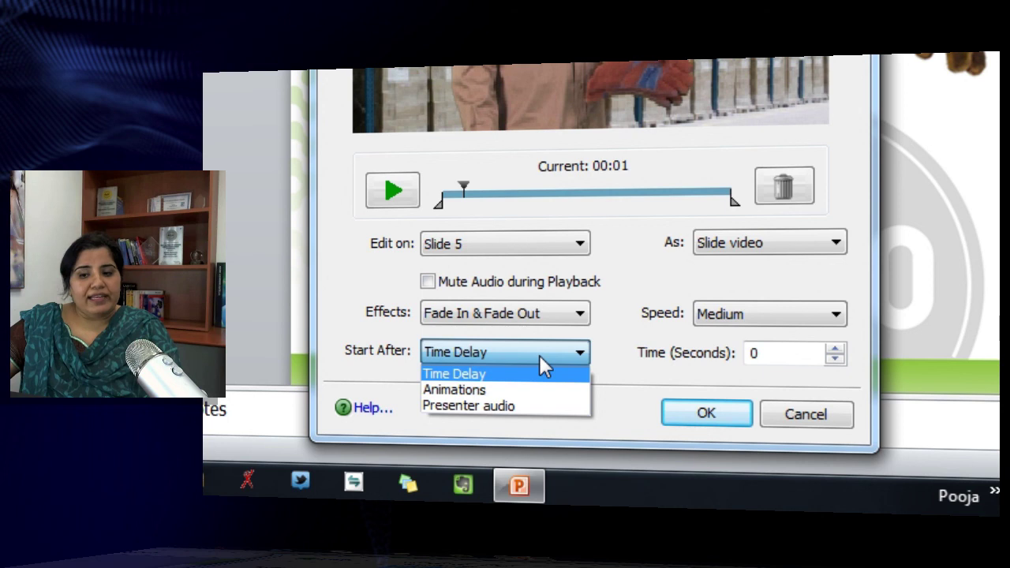
click(539, 355)
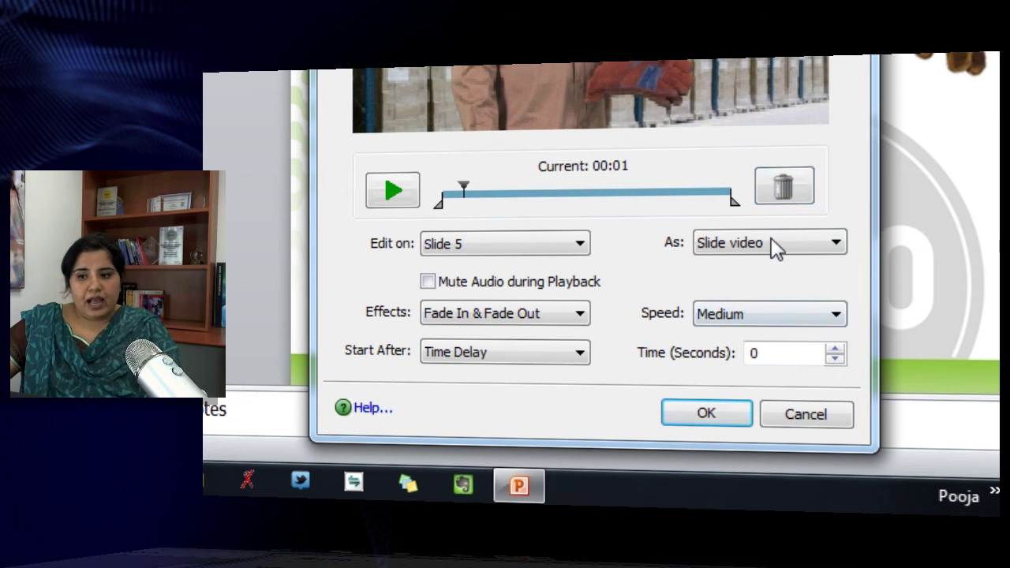
click(795, 198)
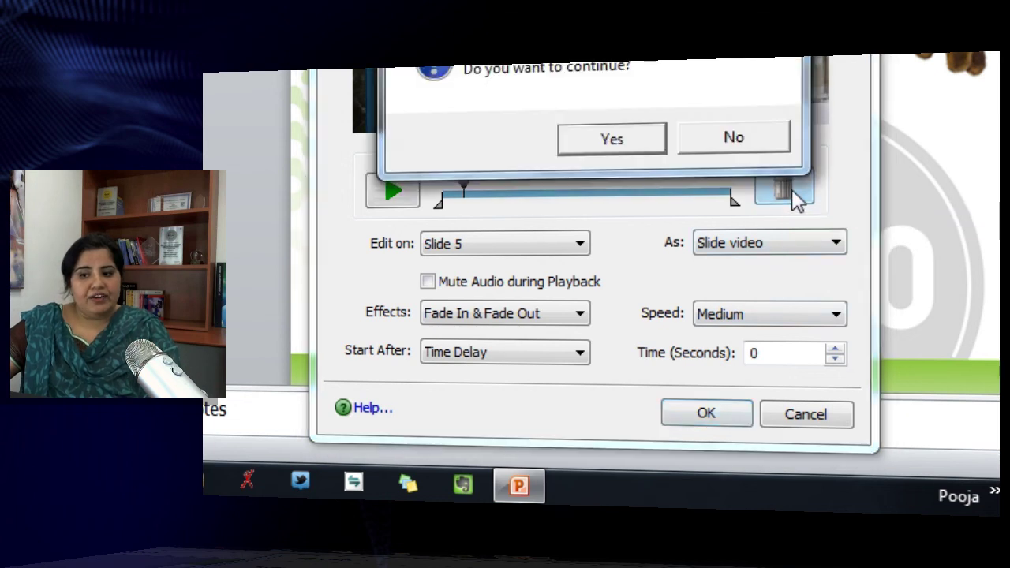
click(614, 145)
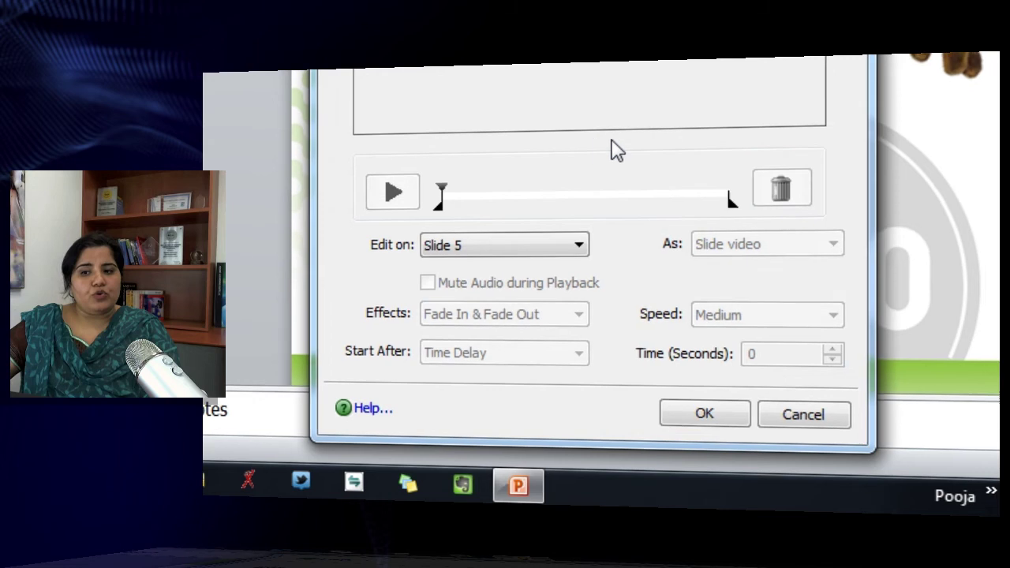